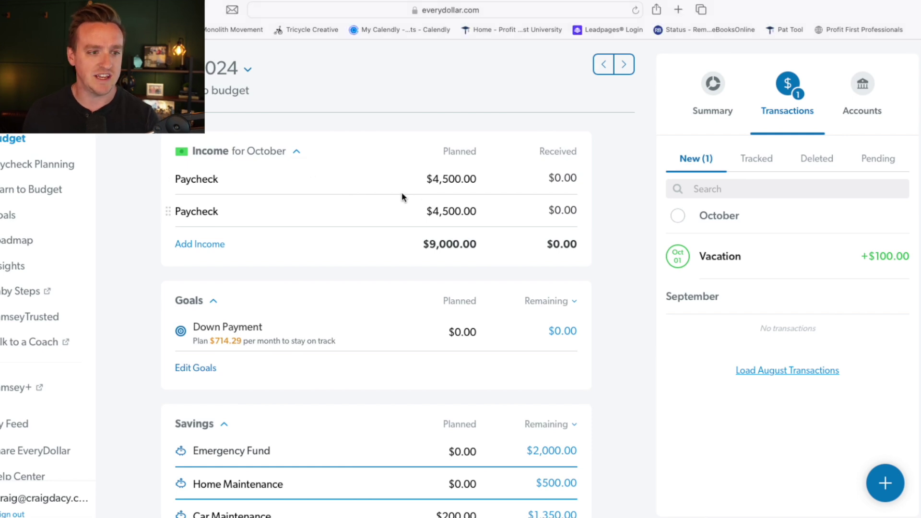
Set the planned amount of both October Paycheck income lines to $0
left_click(434, 178)
type("0")
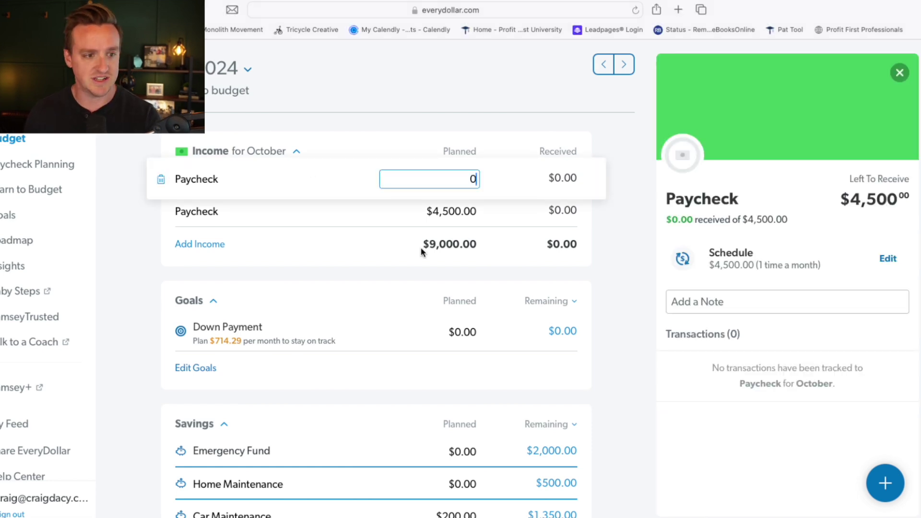
left_click(436, 212)
type("0")
left_click(433, 115)
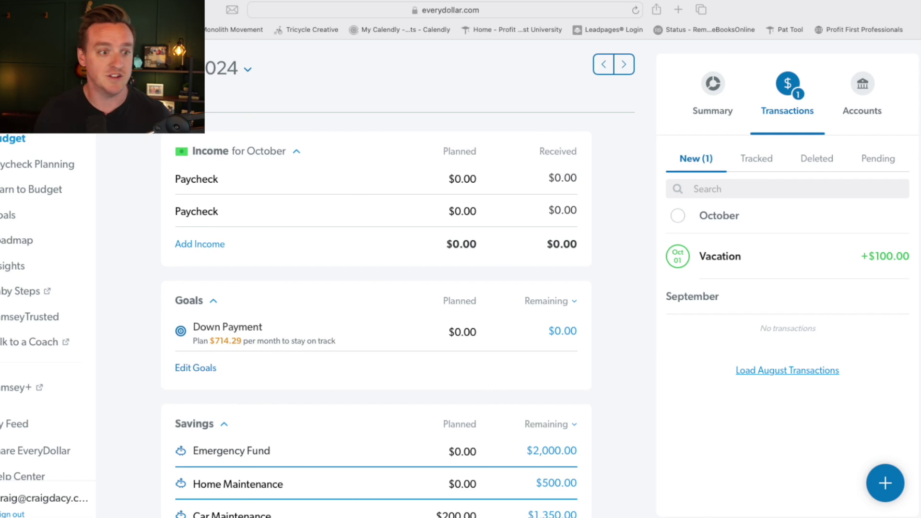
Set the planned amount of both October Paycheck income lines to $2,000
left_click(451, 181)
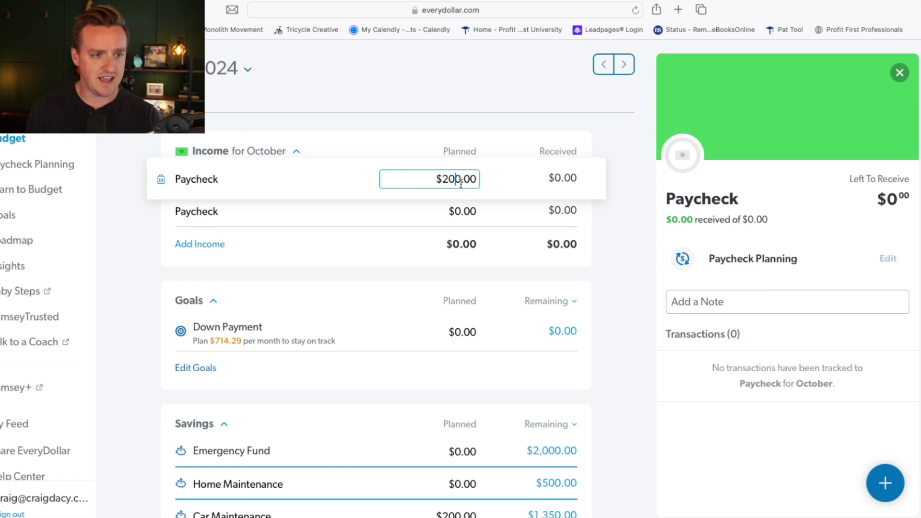
left_click(453, 211)
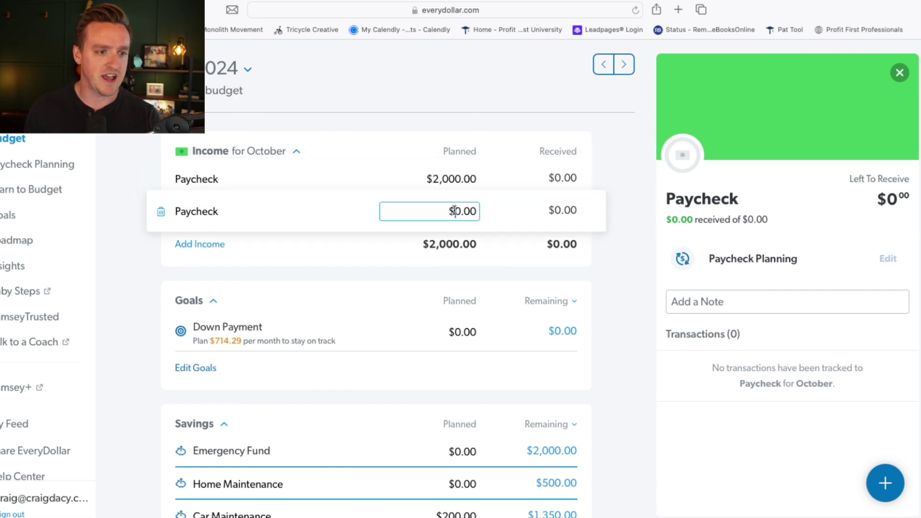
left_click(421, 91)
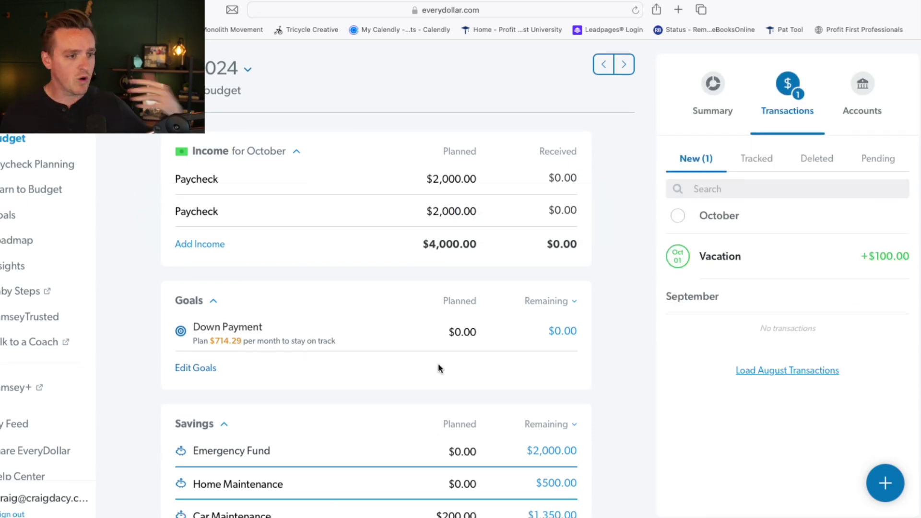
Review the planned amounts in the Income, Goals, Savings and Bills & Subscriptions groups of the October budget
scroll(453, 302, "down", 3)
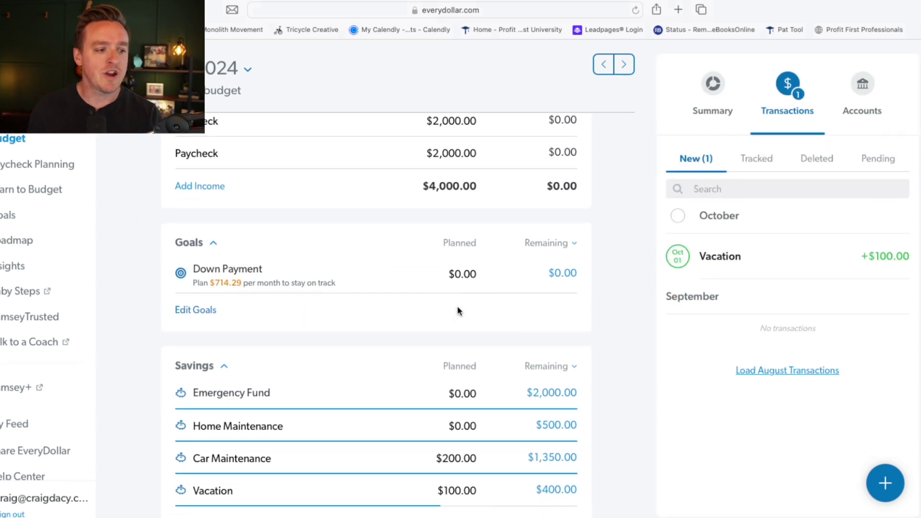
scroll(457, 308, "up", 3)
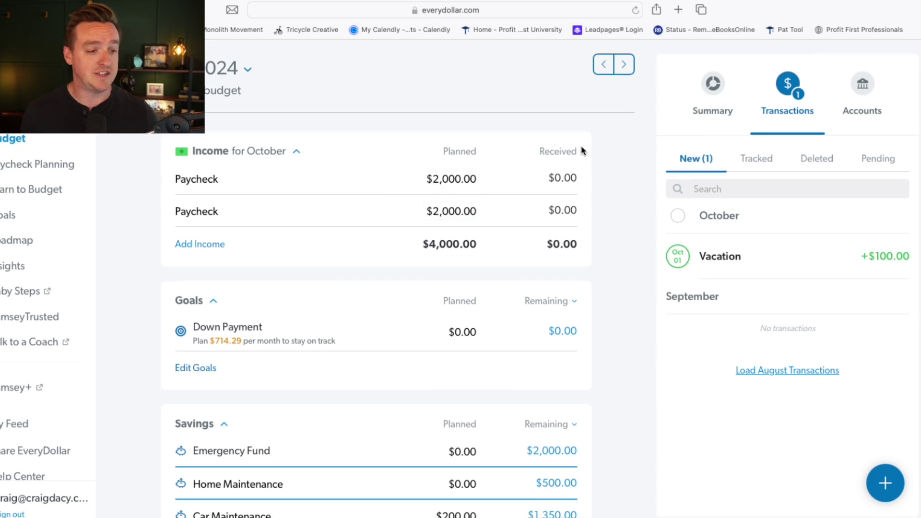
scroll(460, 362, "down", 10)
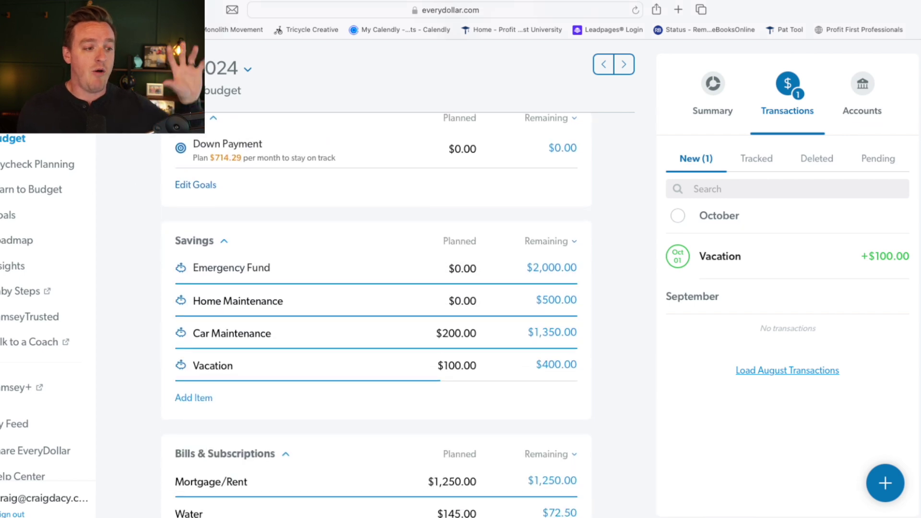
scroll(360, 396, "down", 6)
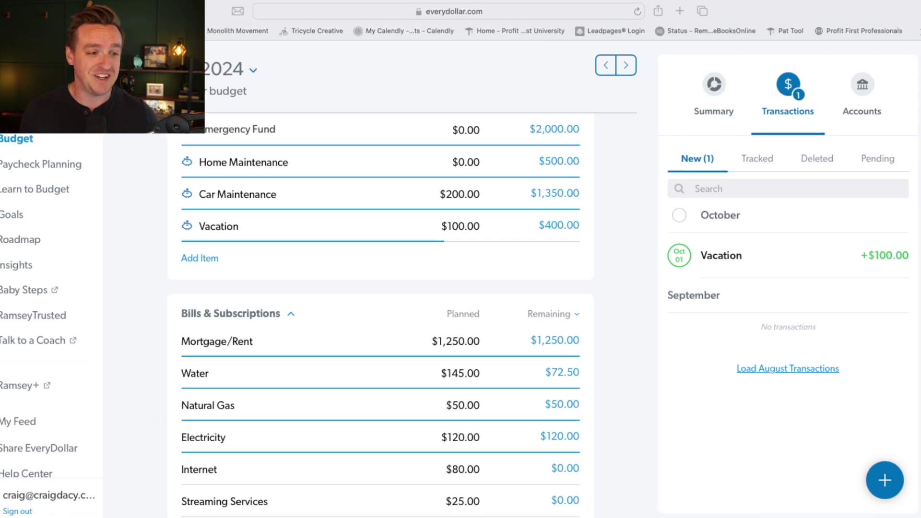
scroll(380, 317, "down", 4)
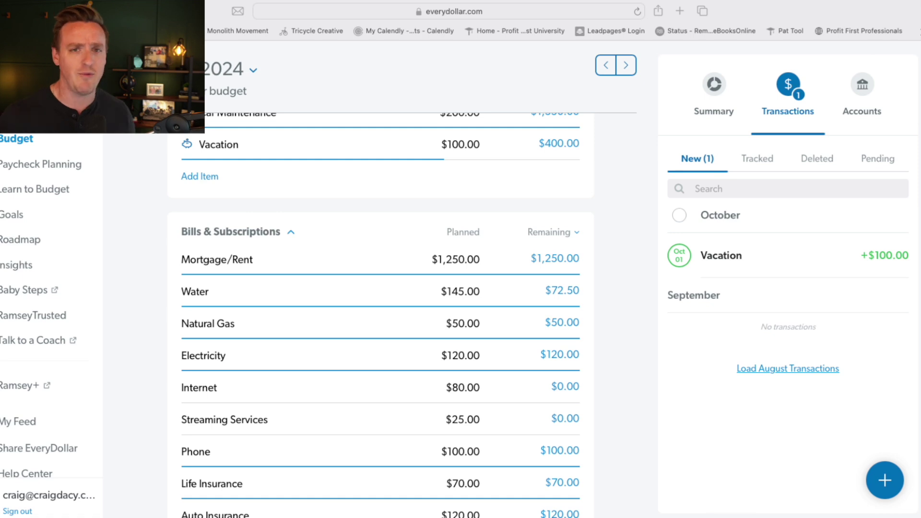
scroll(380, 316, "up", 10)
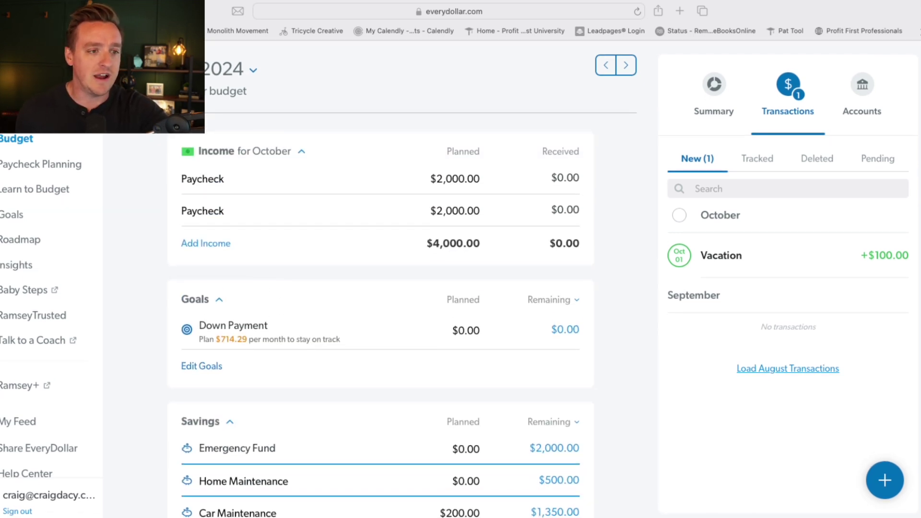
left_click(364, 257)
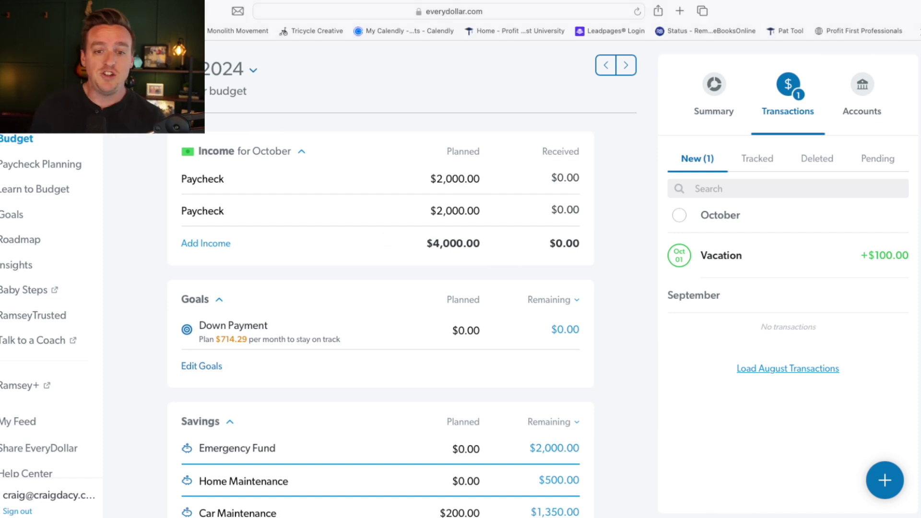
key("super+Tab")
key("super+Tab")
Clear the planned amount for Tuition (August) under Annual Expenses
scroll(309, 226, "down", 5)
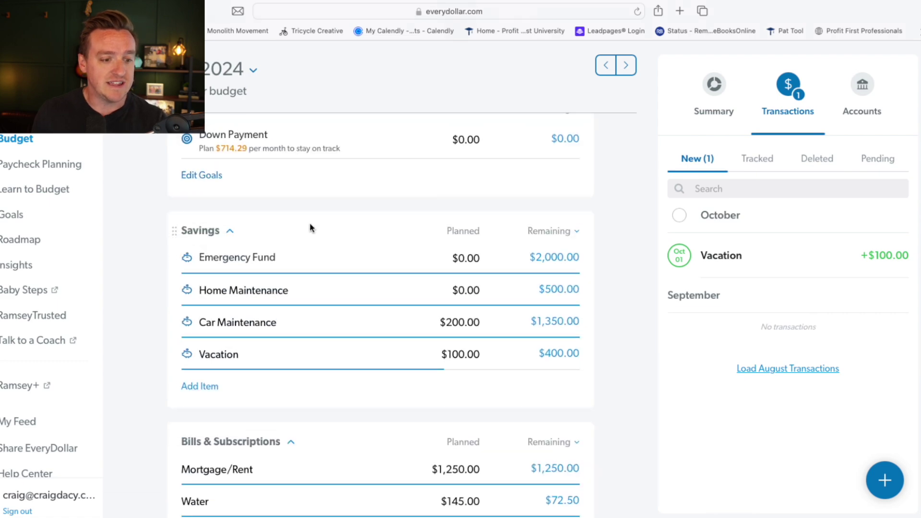
scroll(390, 219, "down", 12)
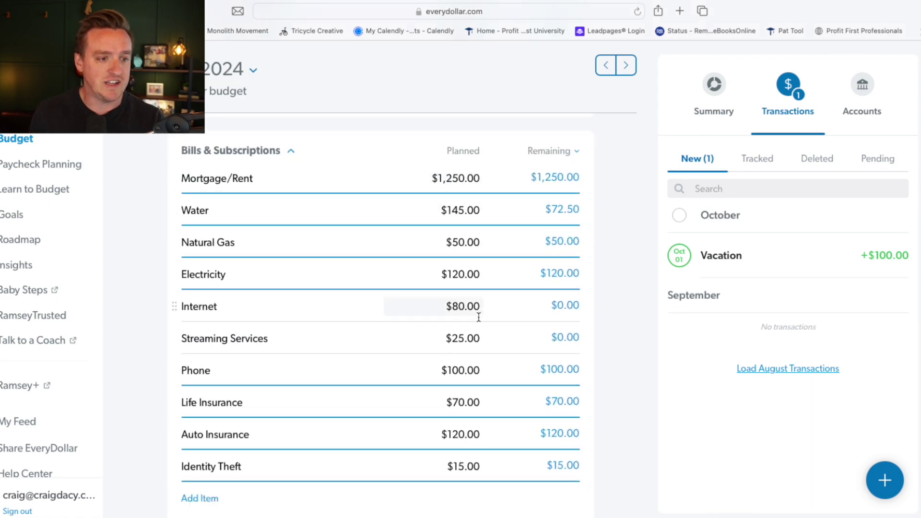
scroll(461, 312, "down", 15)
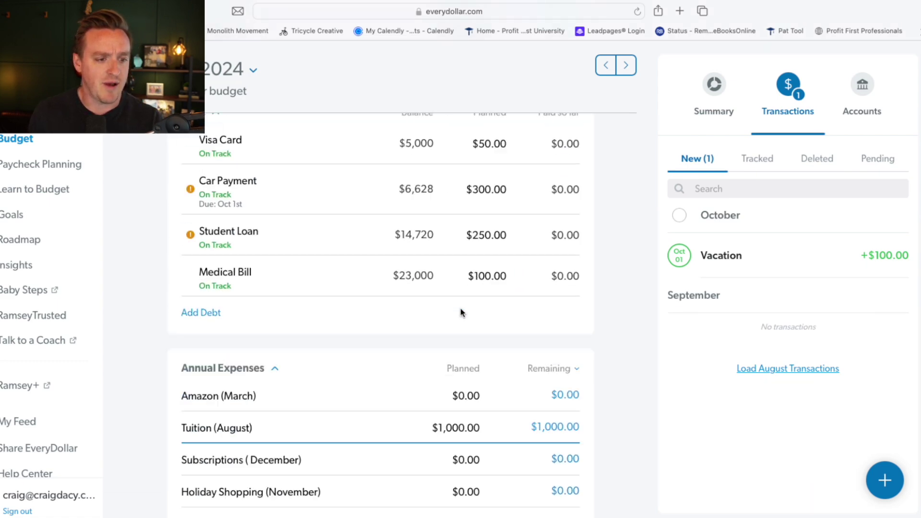
left_click(458, 289)
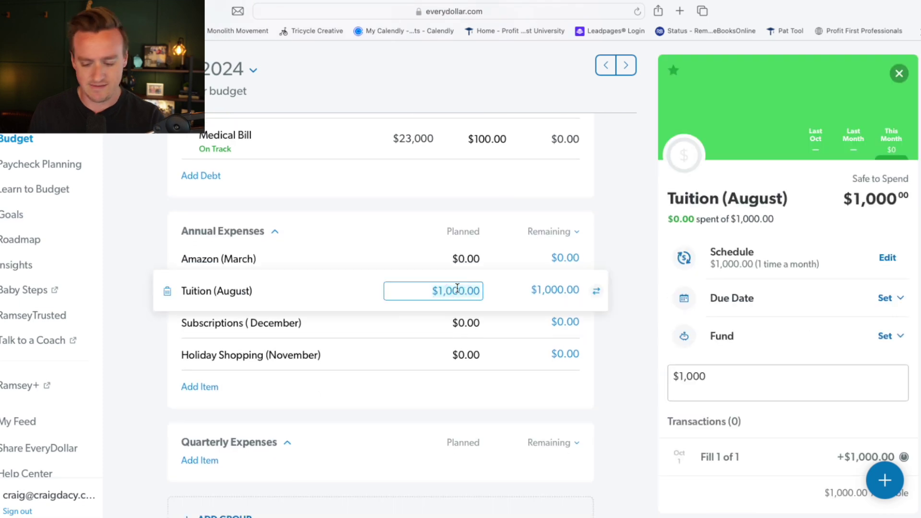
left_click(611, 329)
Clear the planned Mortgage/Rent amount under Bills & Subscriptions and check what is left to budget
scroll(592, 310, "up", 5)
scroll(476, 332, "up", 8)
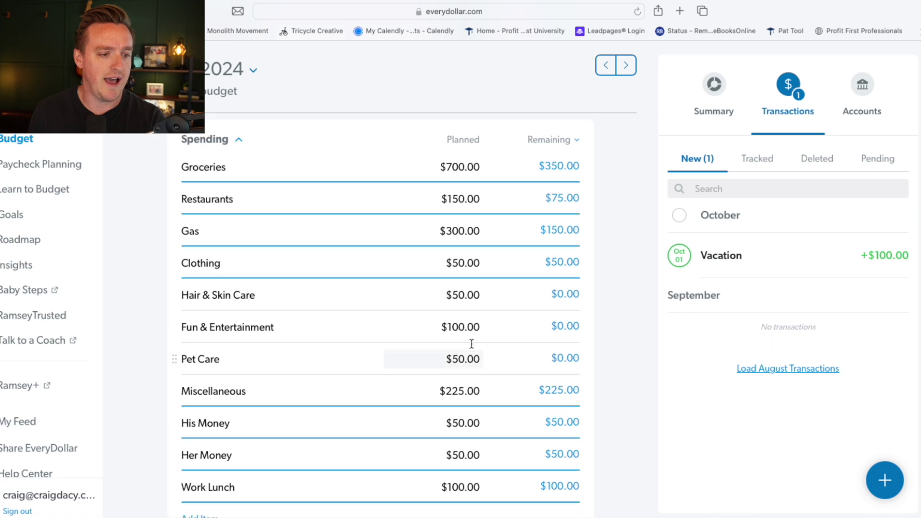
scroll(471, 343, "up", 6)
scroll(454, 240, "up", 4)
left_click(454, 208)
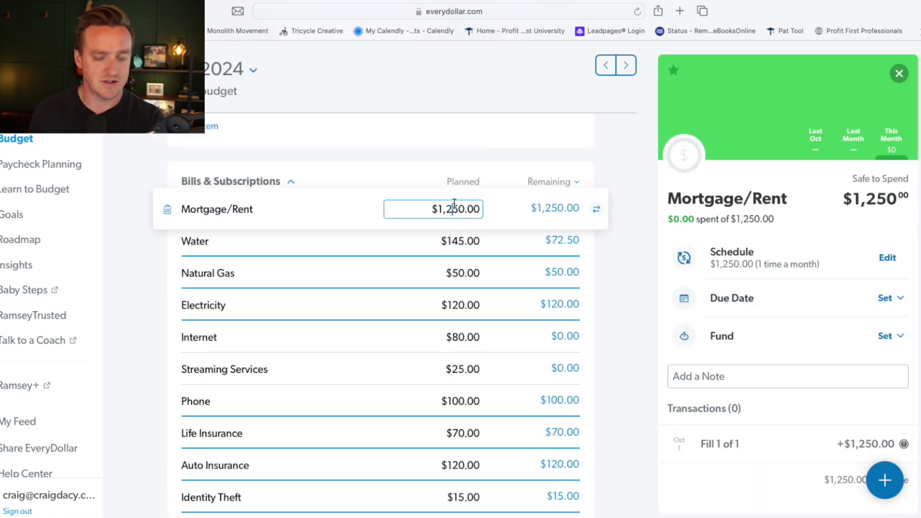
key("super+a")
key("BackSpace")
left_click(442, 160)
scroll(440, 159, "up", 9)
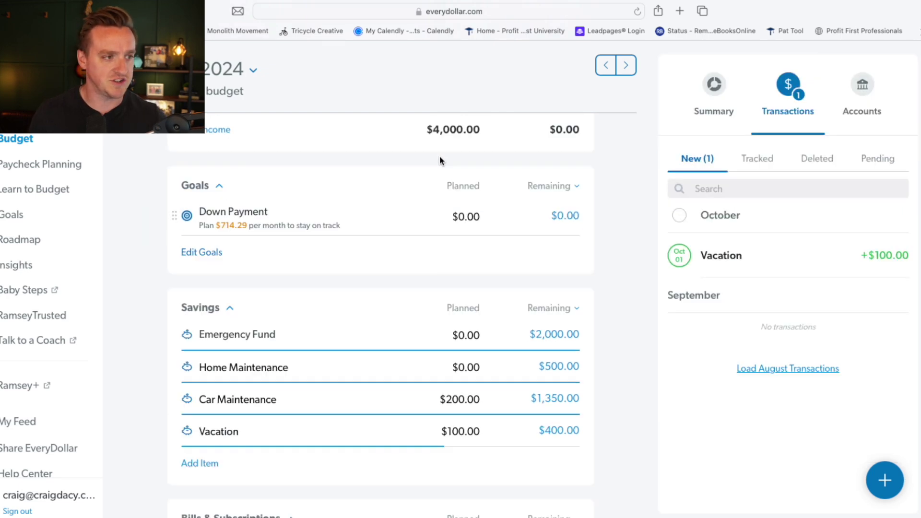
Set the planned Mortgage/Rent amount to $450
scroll(446, 349, "down", 5)
left_click(460, 423)
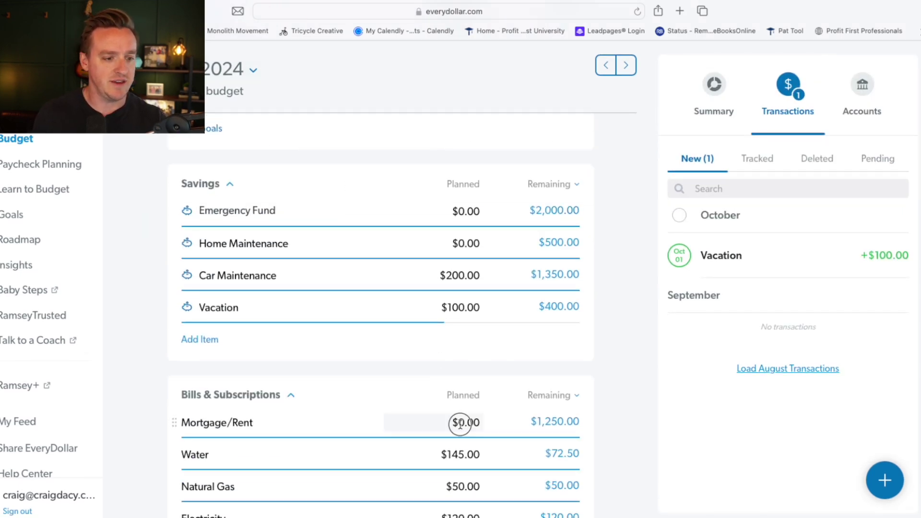
key("Return")
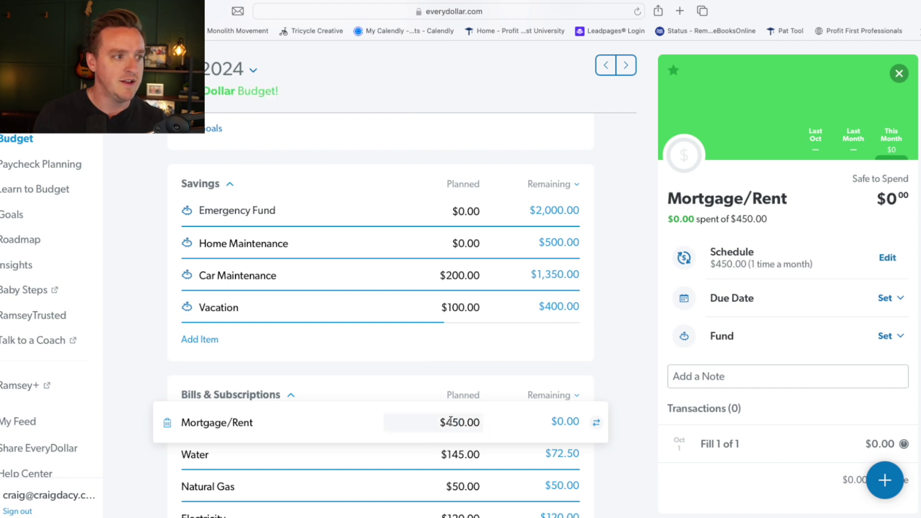
left_click(329, 154)
scroll(330, 156, "up", 5)
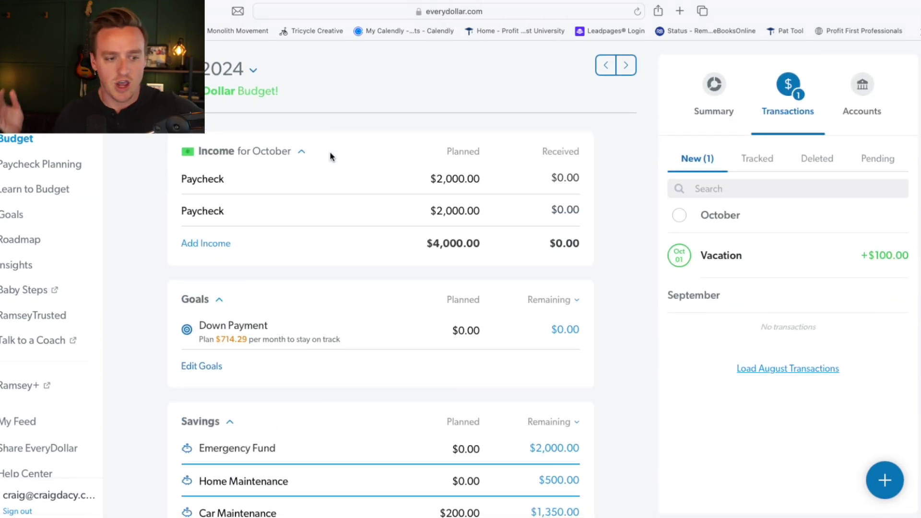
scroll(316, 144, "down", 2)
scroll(302, 158, "up", 2)
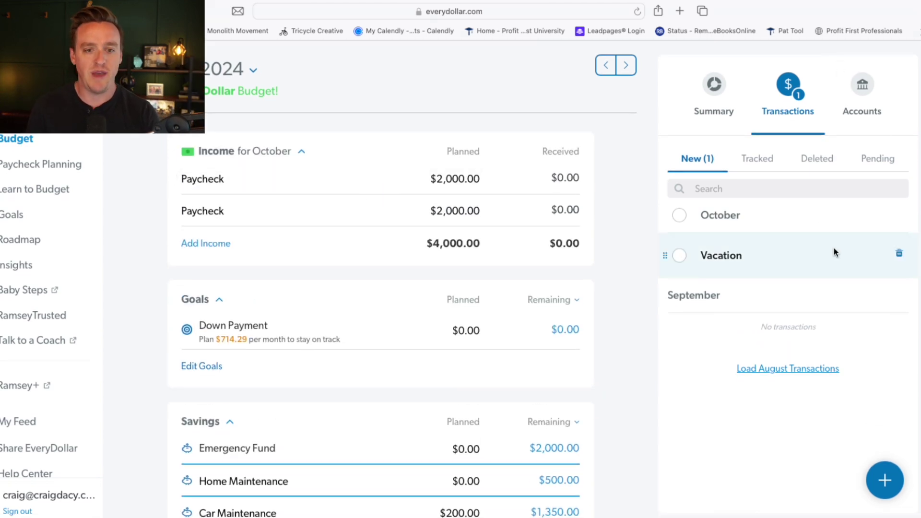
Add a new expense transaction of $2,500 dated 10/16/24, leaving the merchant and budget item empty
left_click(868, 476)
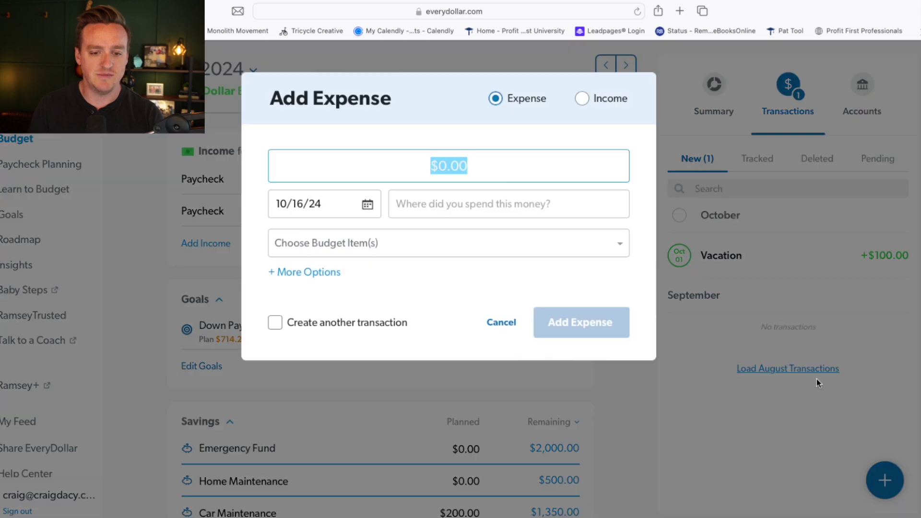
type("2,500")
key("Return")
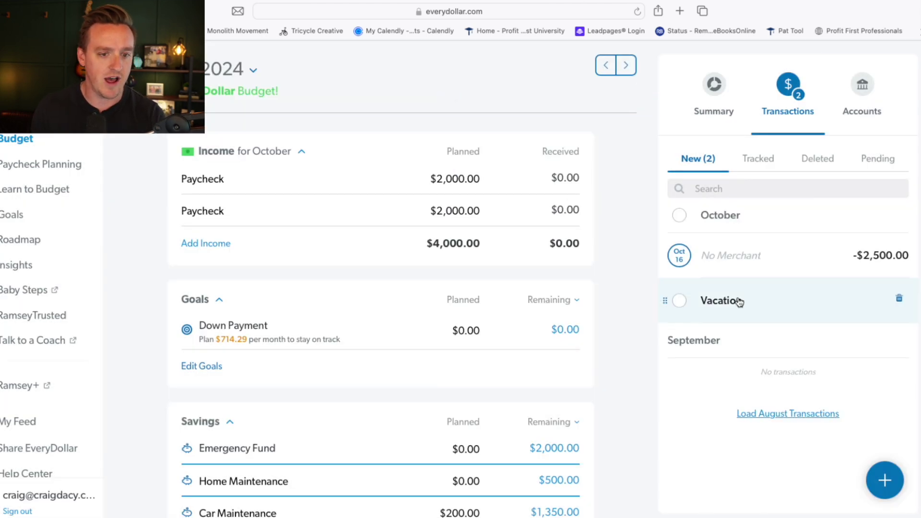
Change the new $2,500 transaction to income with "asdfasdf" as its source and save it
left_click_drag(765, 255, 813, 258)
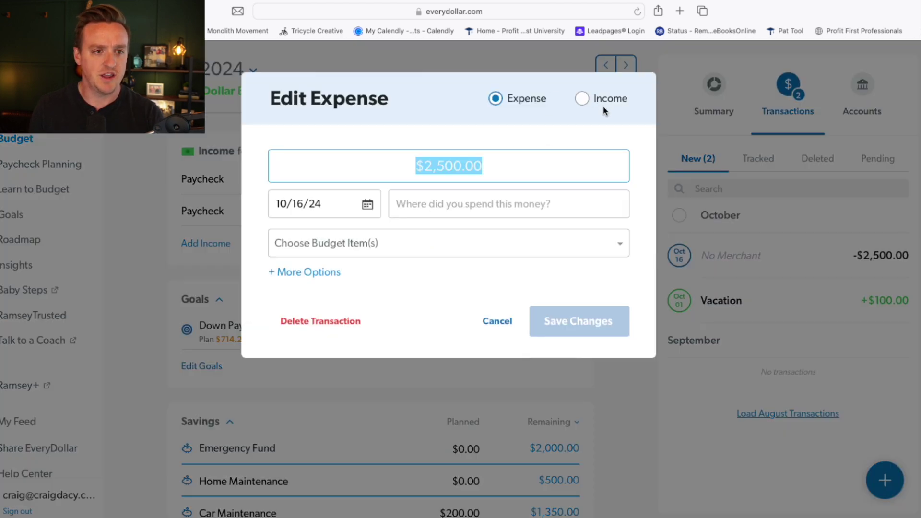
left_click(603, 109)
left_click(490, 207)
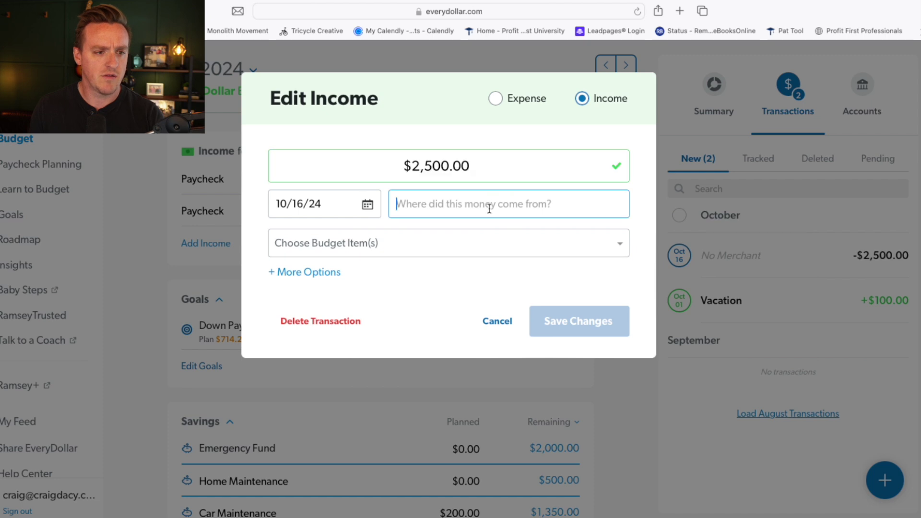
type("asdfasdf")
left_click(580, 321)
Assign the $2,500 income transaction to the first Paycheck line in October's income
left_click_drag(757, 262, 442, 178)
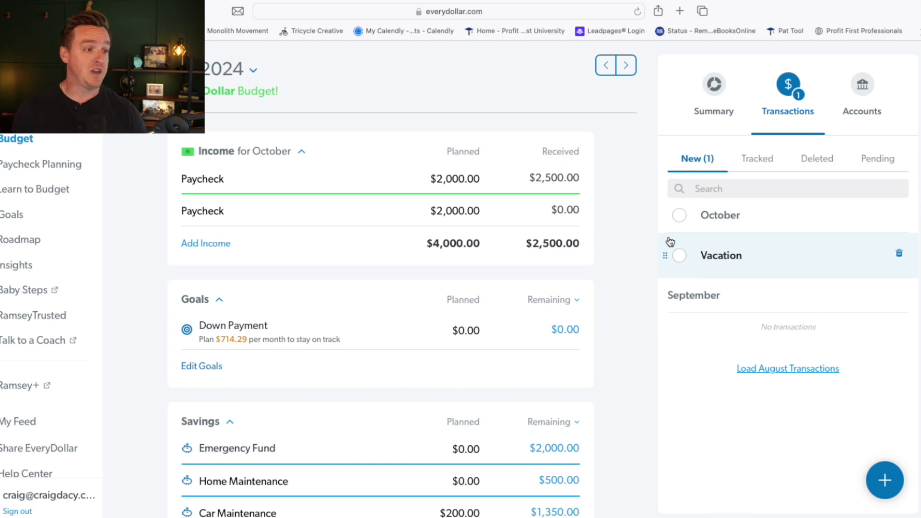
scroll(549, 294, "down", 3)
scroll(570, 291, "up", 3)
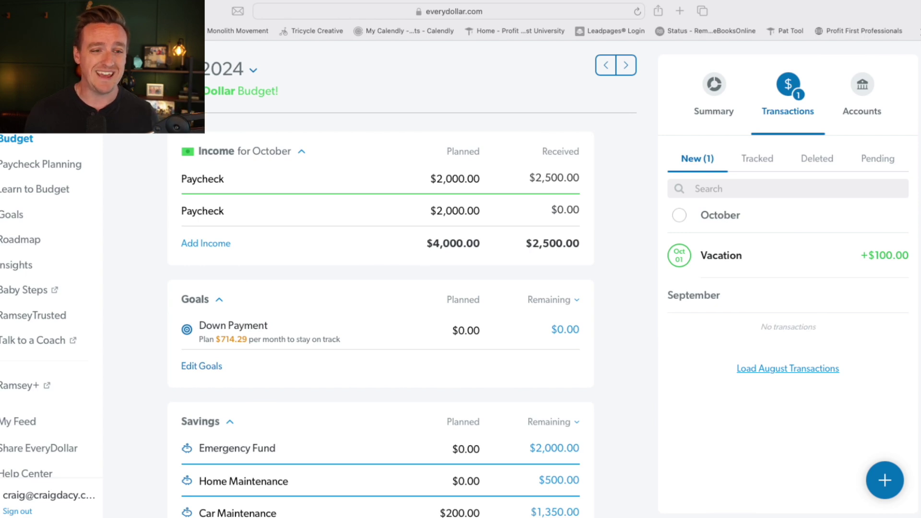
Set the planned amount of the first Paycheck line to $2,500
left_click(426, 138)
left_click(447, 178)
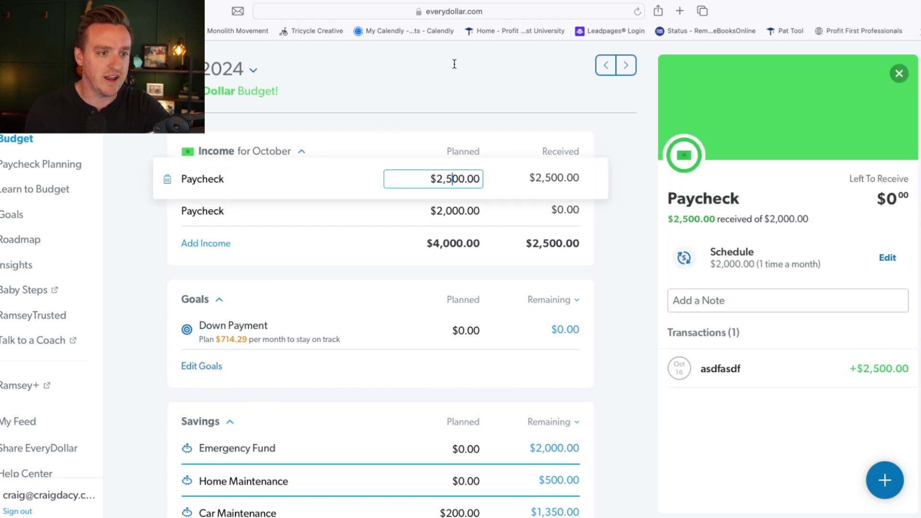
left_click(465, 114)
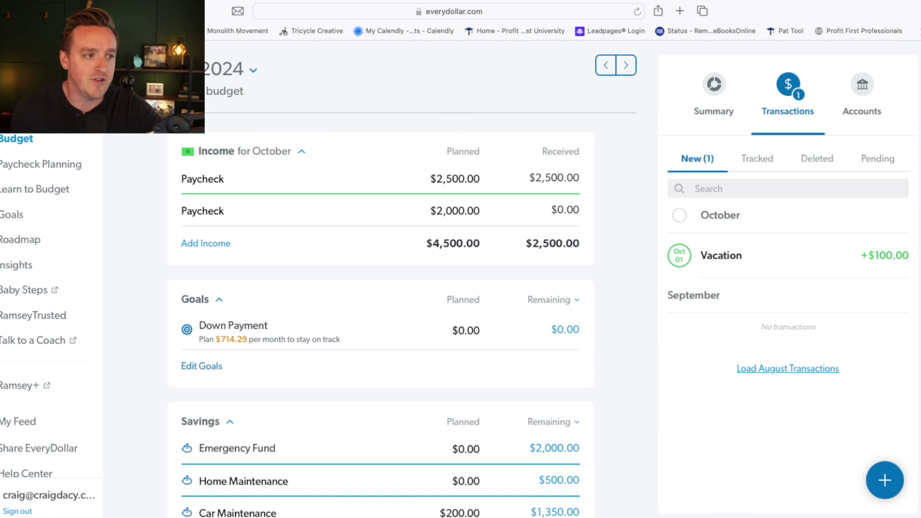
Set the planned amount of the Emergency Fund under Savings to $500
scroll(412, 280, "down", 5)
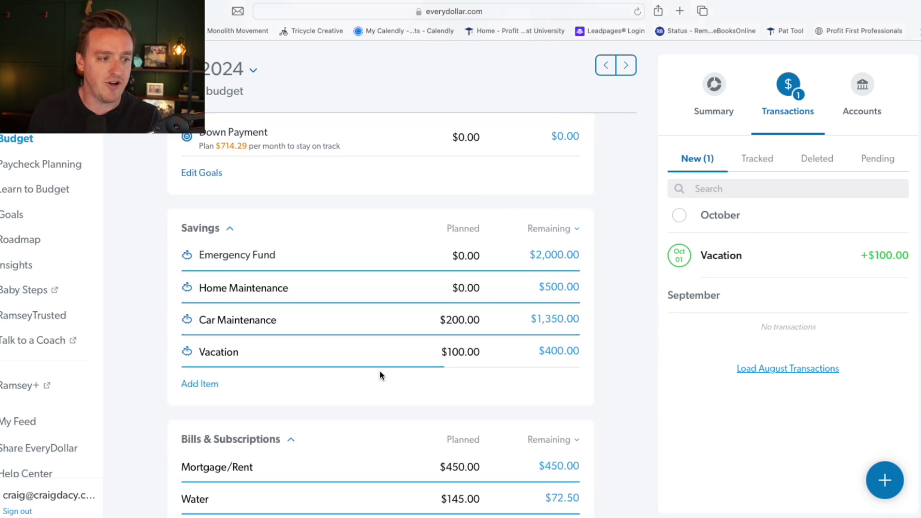
left_click(458, 256)
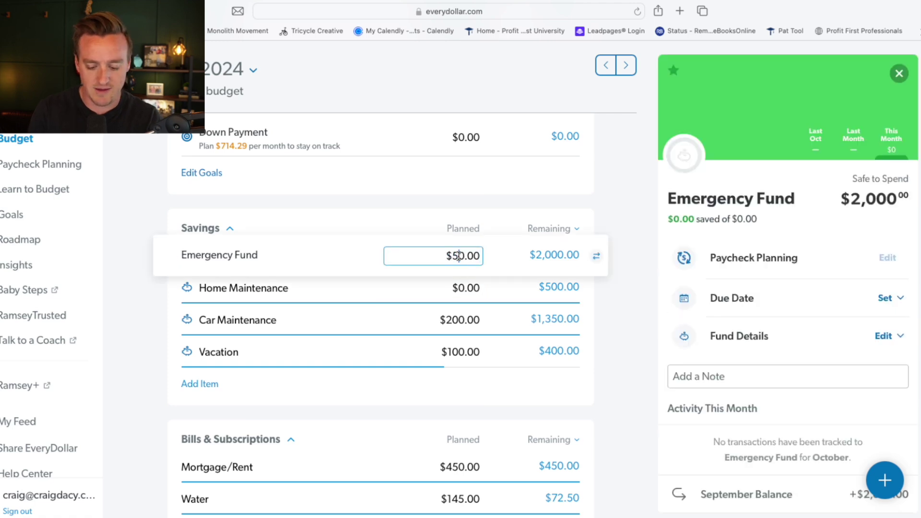
key("Return")
left_click(471, 210)
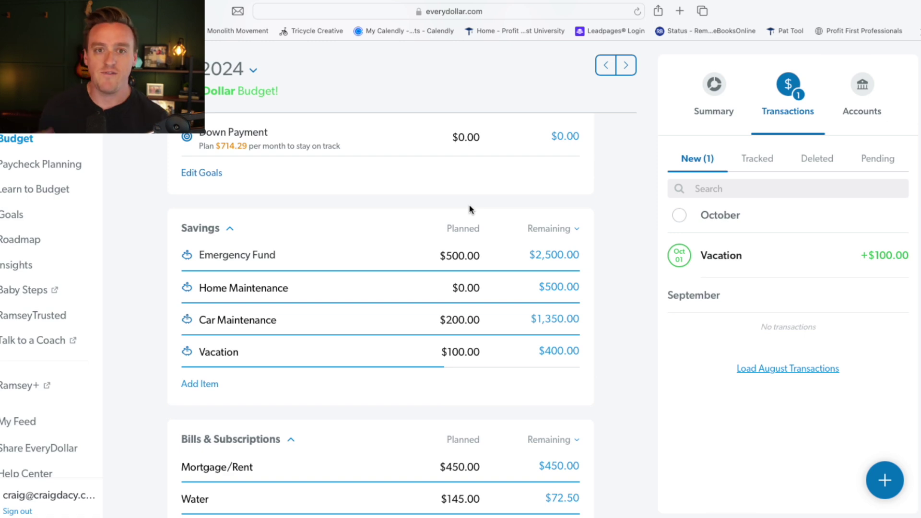
scroll(512, 290, "down", 3)
scroll(512, 292, "down", 8)
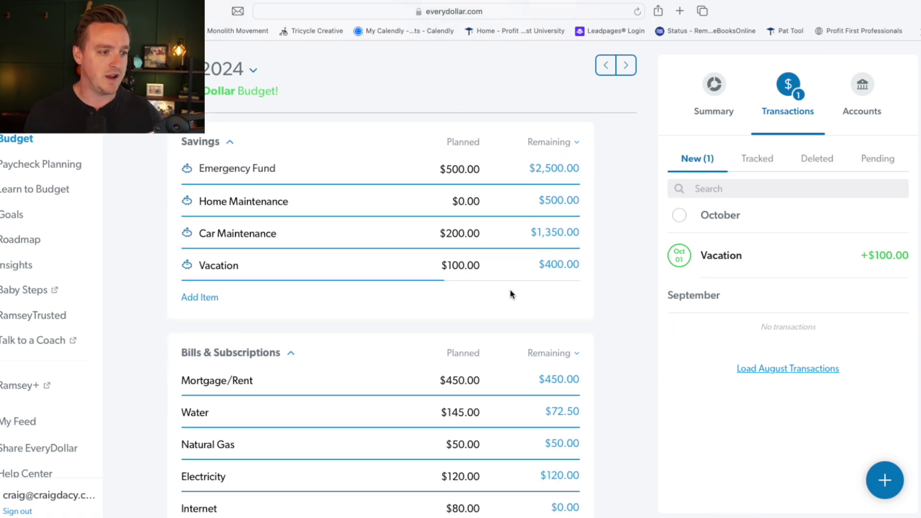
Set the planned amount of the first Paycheck line in October's income to $2,000
scroll(511, 294, "up", 10)
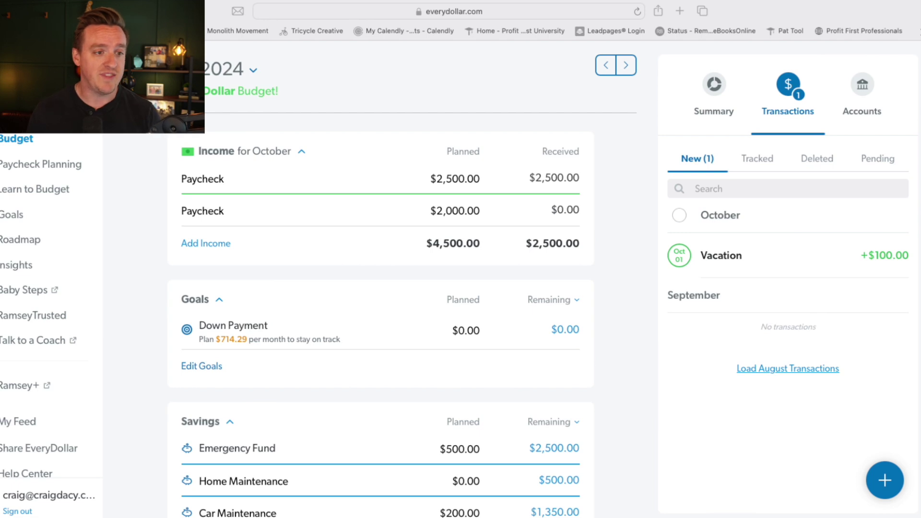
left_click(381, 168)
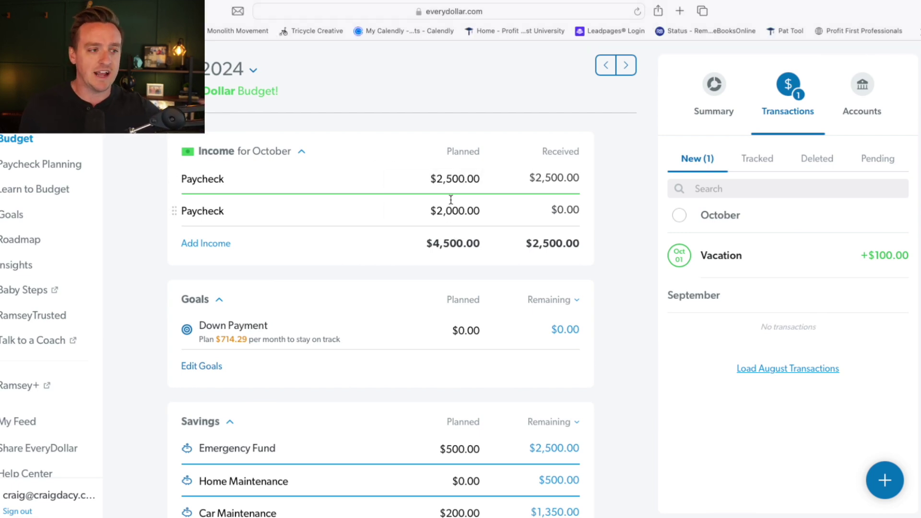
left_click(456, 179)
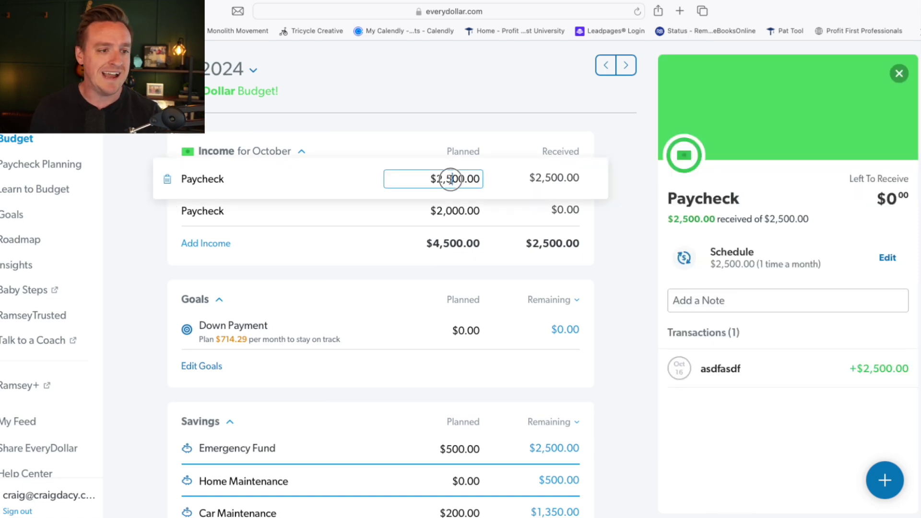
left_click(469, 99)
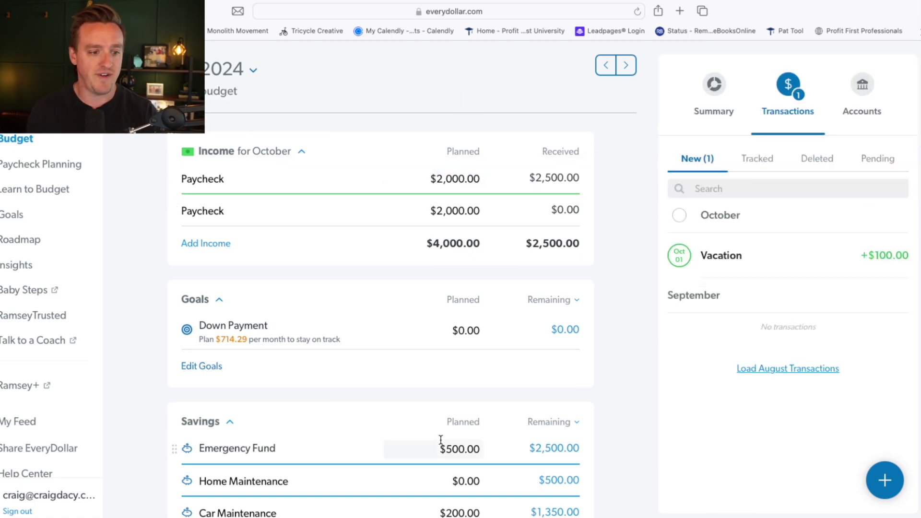
Set the planned amount of the Emergency Fund under Savings to $0
left_click(455, 445)
key("BackSpace")
key("Delete")
left_click(466, 382)
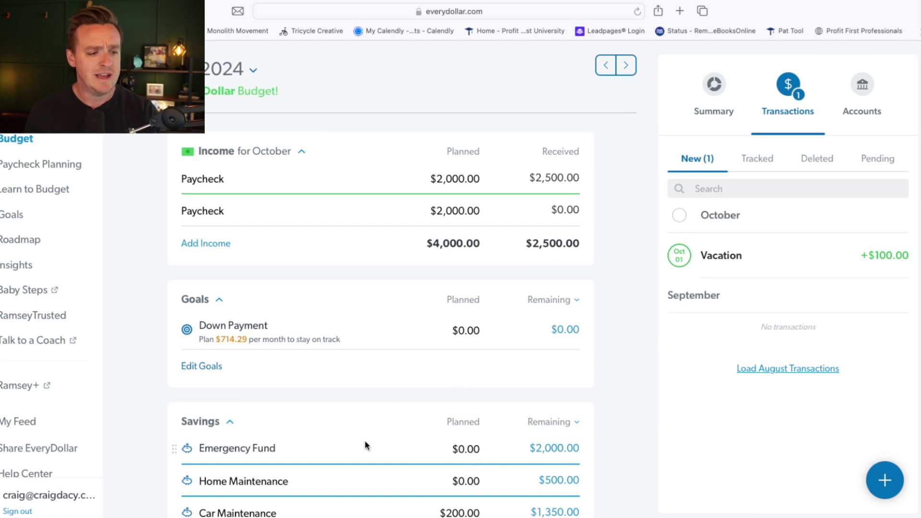
Track a $500 income transaction dated 10/16/24 directly to the Emergency Fund, with Emergency Fund as its source
left_click(562, 178)
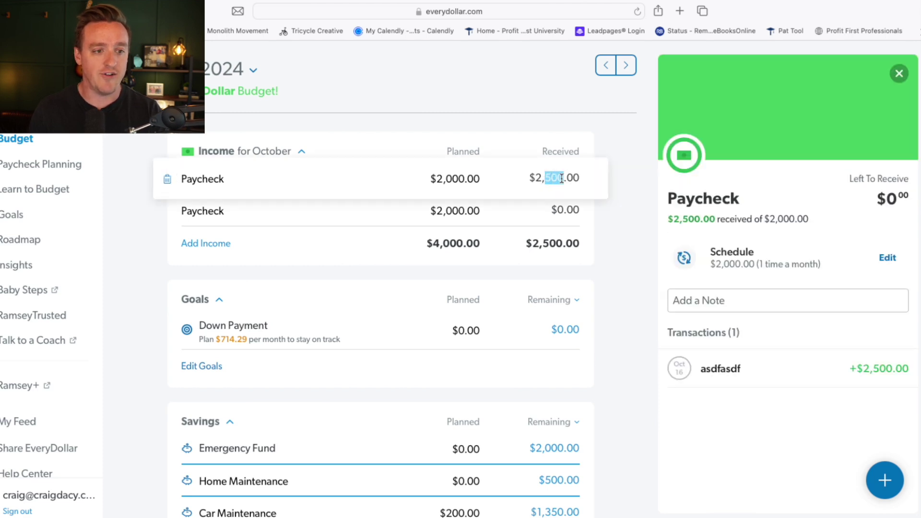
left_click(531, 132)
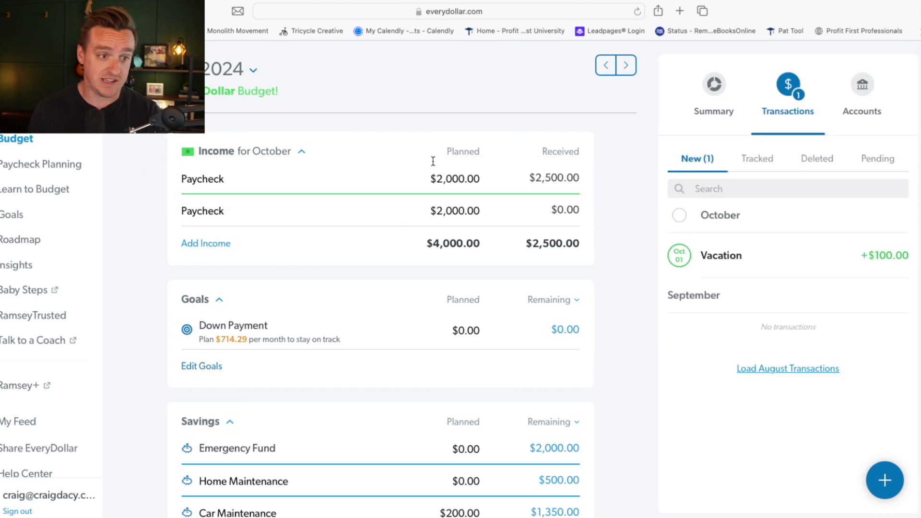
left_click(340, 455)
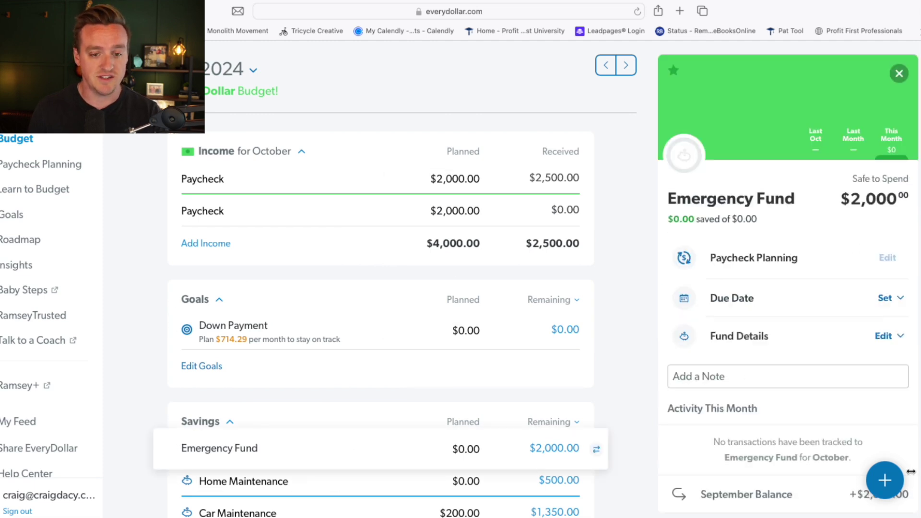
left_click(885, 479)
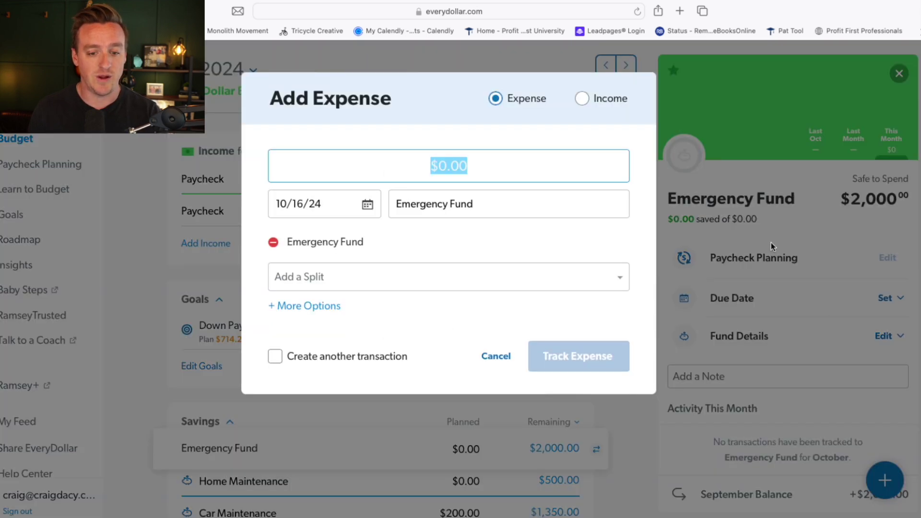
left_click(582, 100)
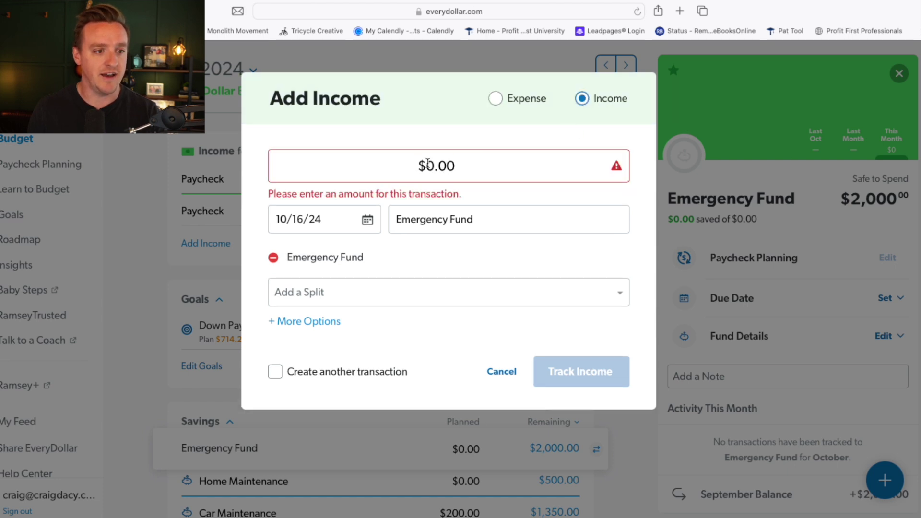
left_click(428, 164)
type("500")
left_click(598, 354)
left_click(597, 402)
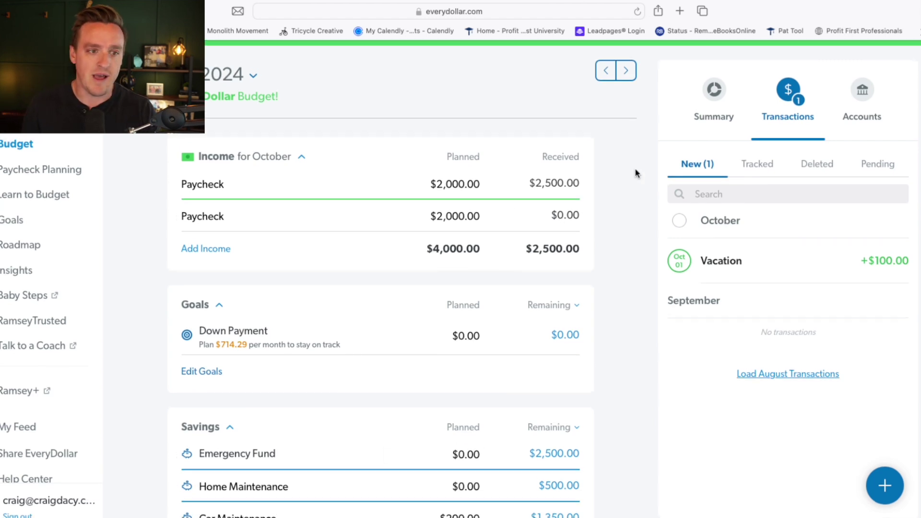
left_click(454, 211)
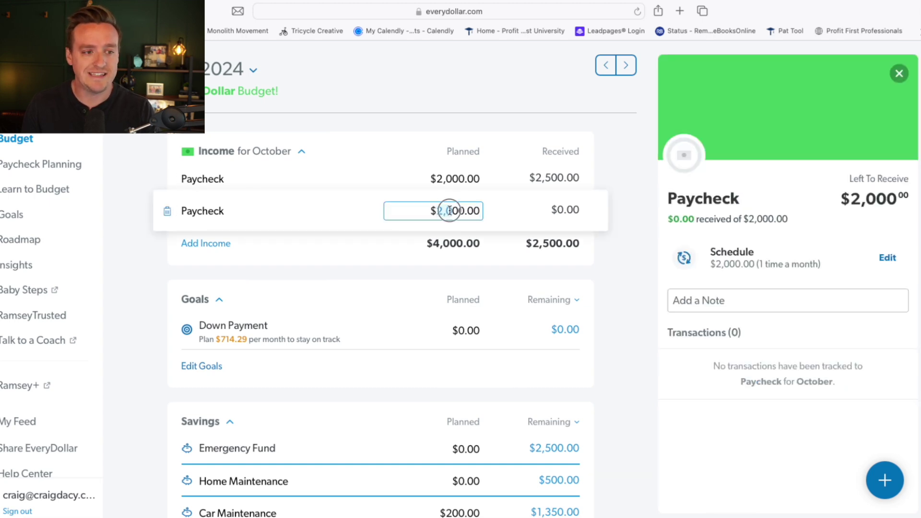
left_click_drag(438, 212, 450, 211)
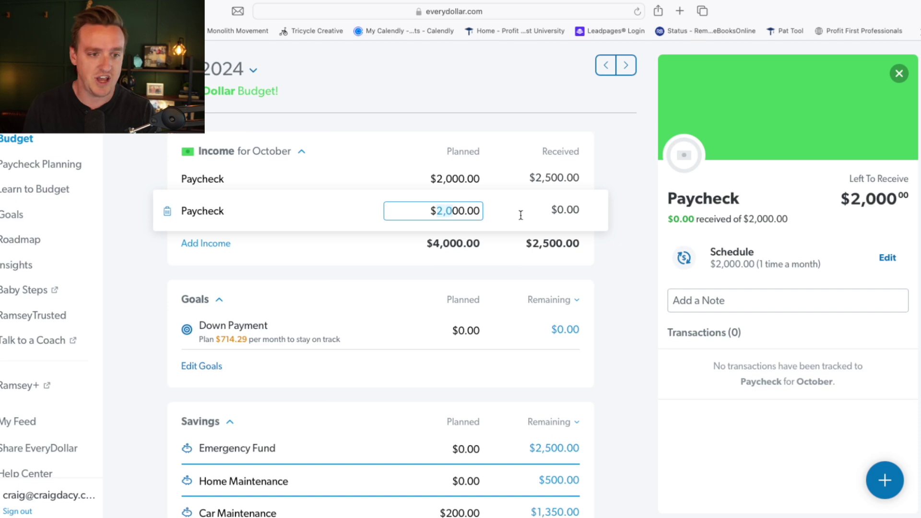
left_click(596, 253)
scroll(442, 262, "down", 1)
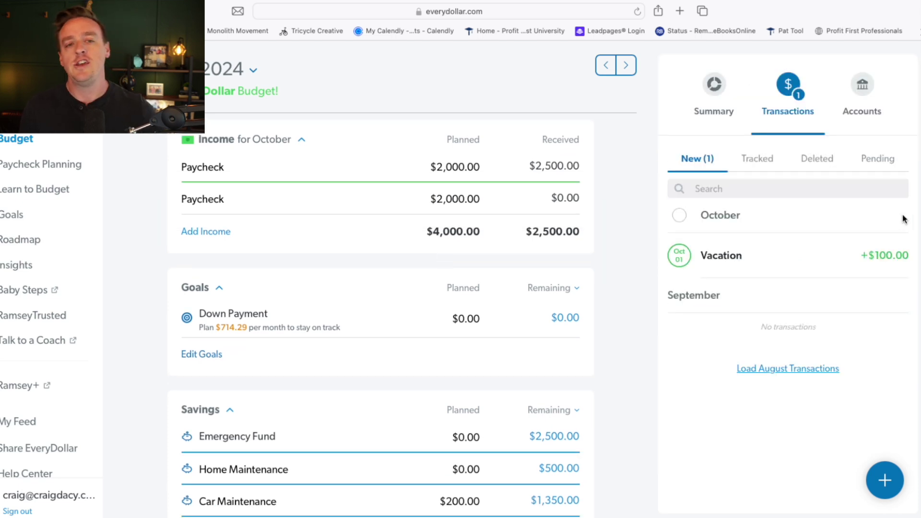
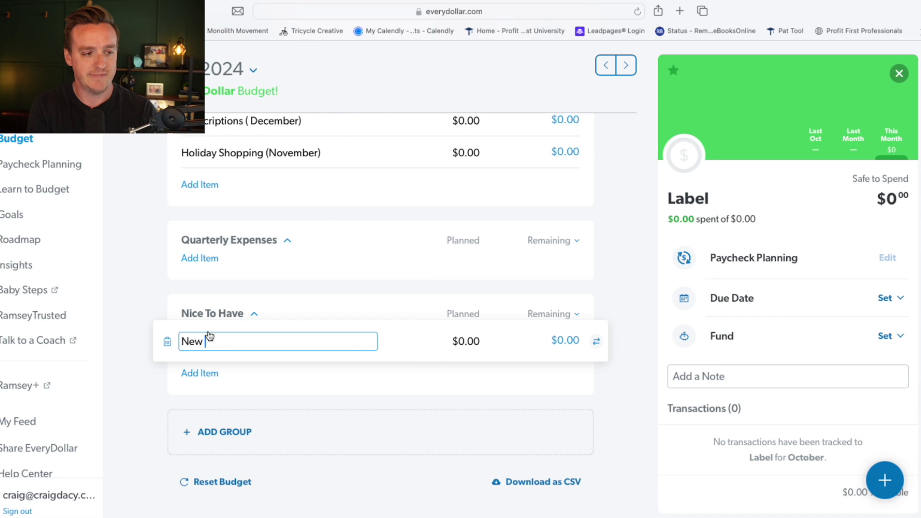
Name the new item in the Nice To Have group "New shoes" and add a second item named "Restaurant"
type("es")
key("Tab")
left_click(213, 373)
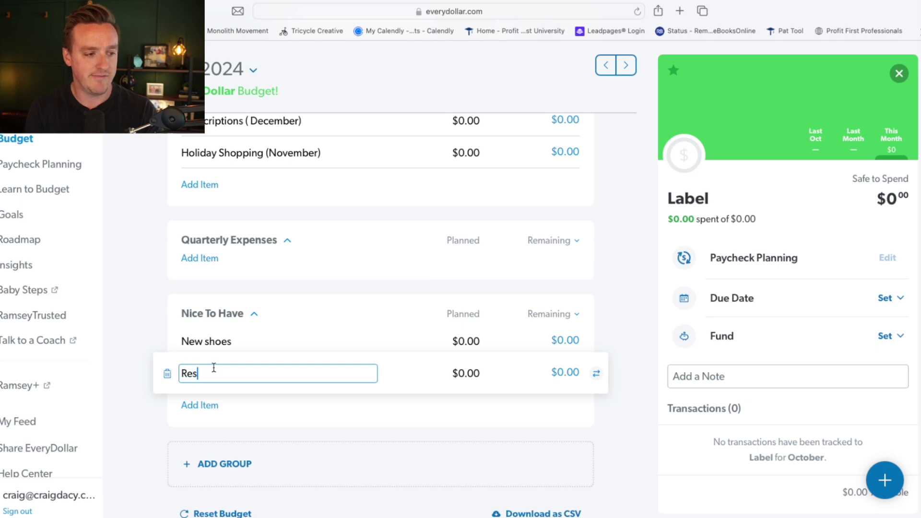
type("Restaurant")
key("Tab")
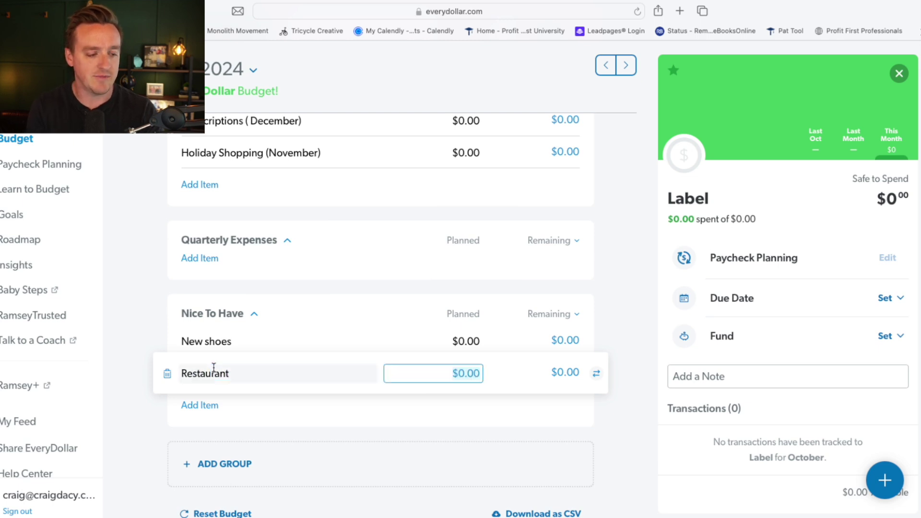
left_click(252, 408)
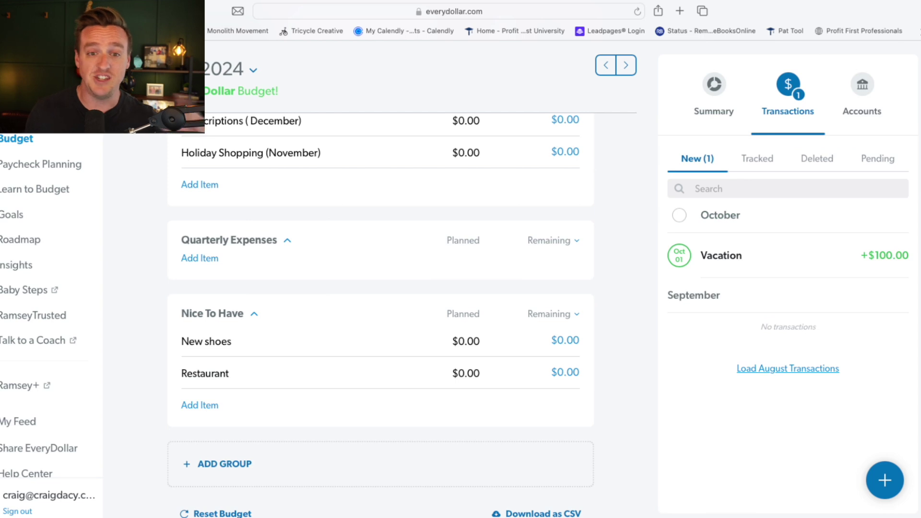
Set the planned amount of the first Paycheck line in October's income to $2,500
scroll(344, 177, "up", 10)
scroll(344, 176, "up", 2)
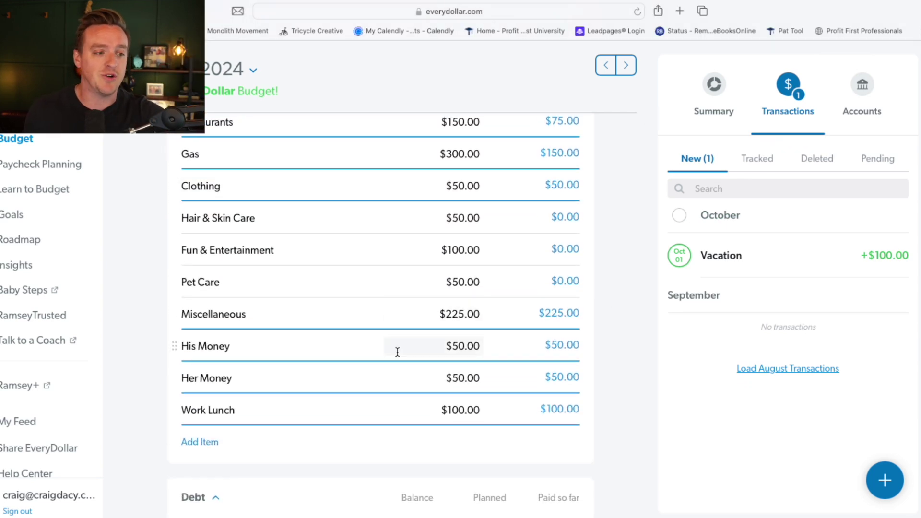
scroll(438, 357, "down", 10)
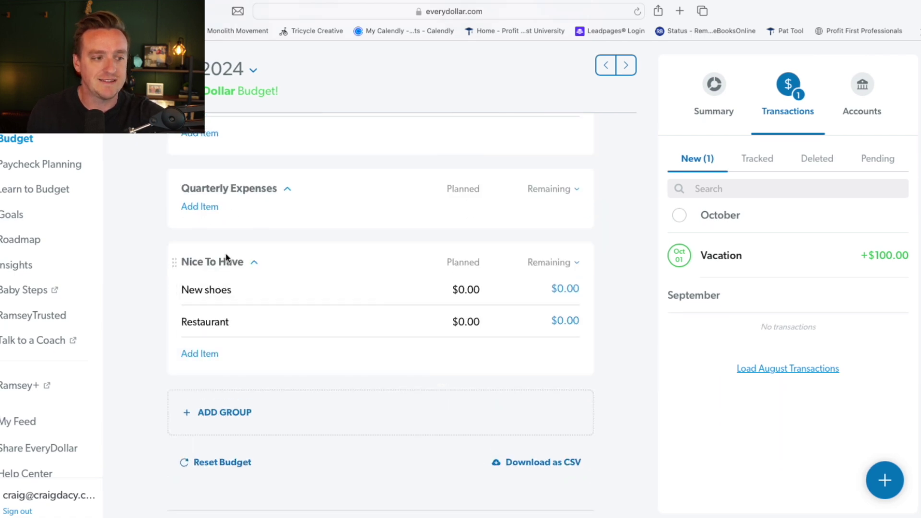
scroll(461, 271, "up", 15)
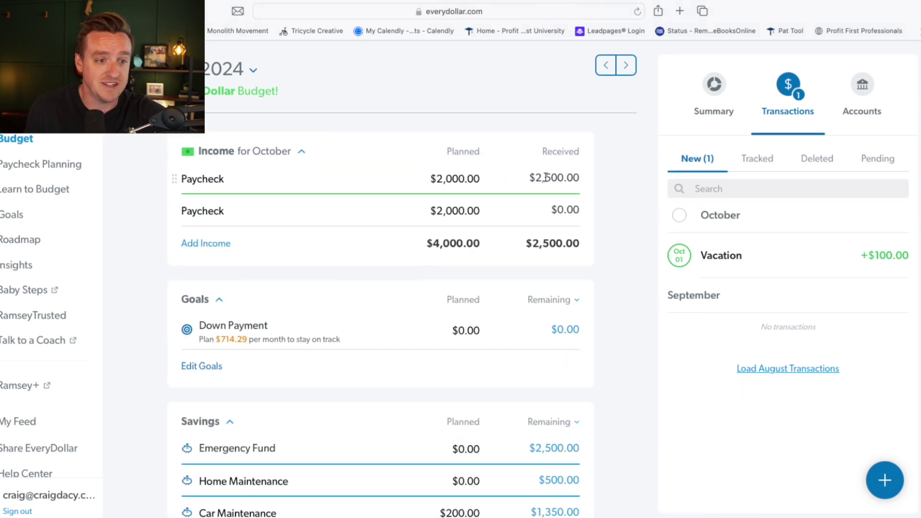
left_click(450, 180)
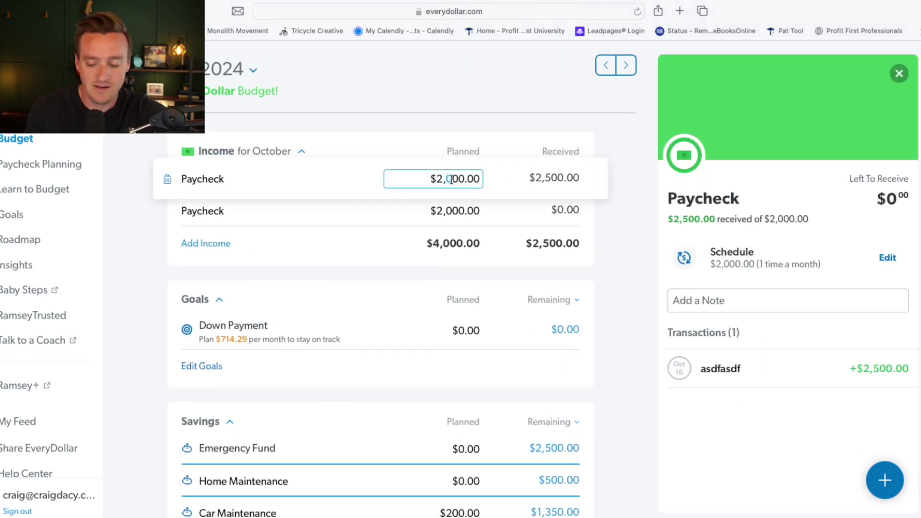
key("Tab")
left_click(487, 136)
Set the planned amount of the New shoes item in the Nice To Have group to $50
scroll(487, 137, "down", 15)
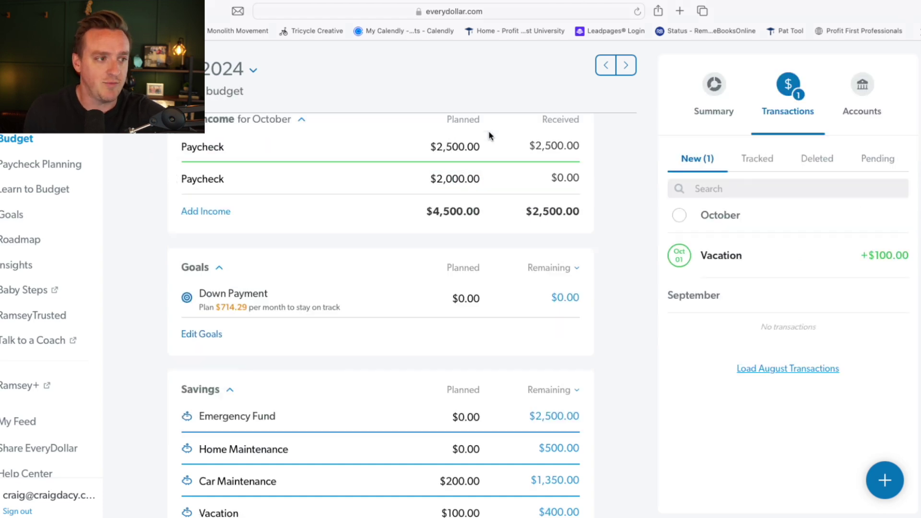
scroll(486, 139, "down", 5)
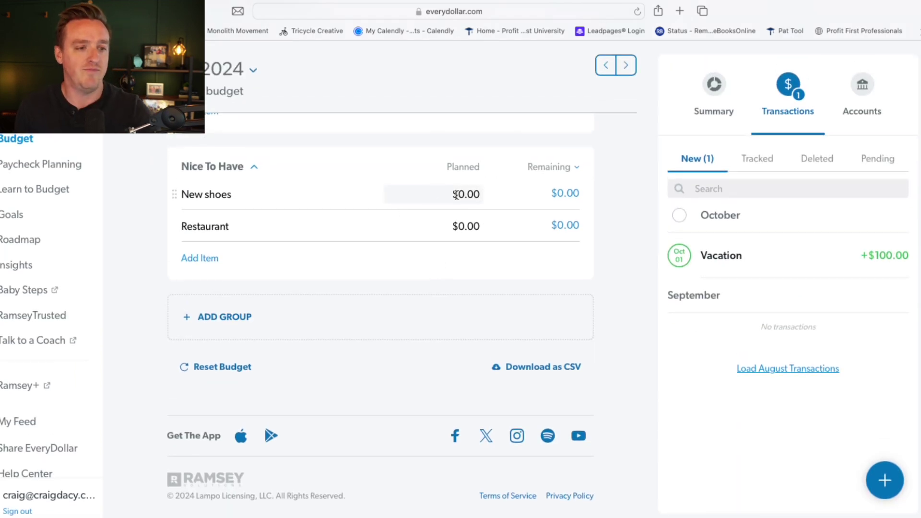
left_click(456, 194)
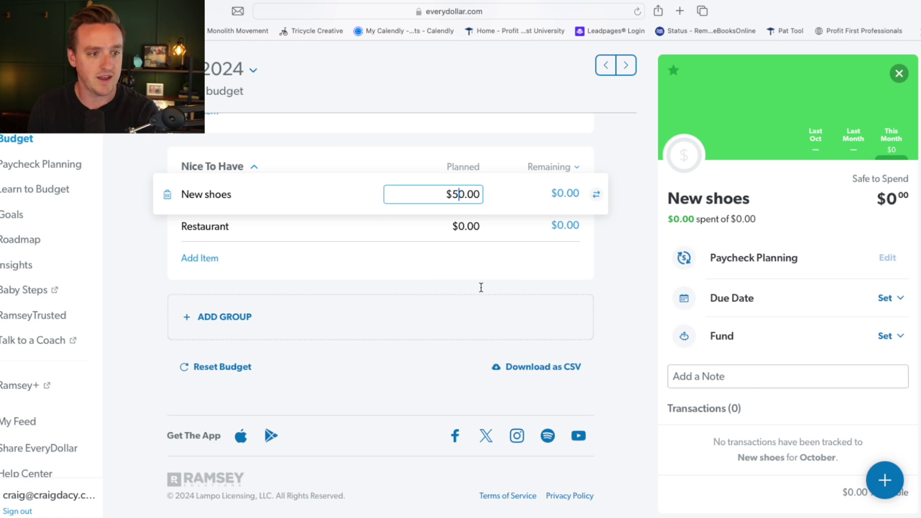
type("5")
key("Return")
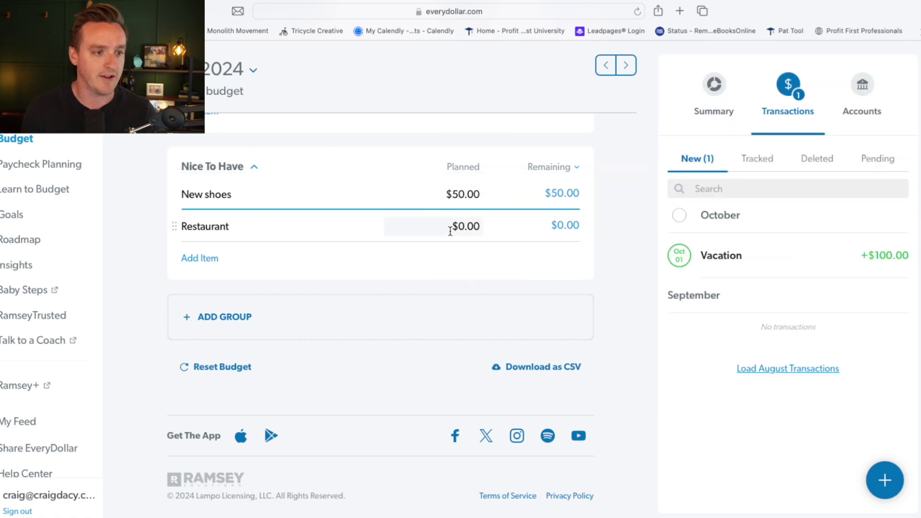
Open the planned amount of the Restaurant item in the Nice To Have group for editing
left_click(457, 226)
scroll(269, 245, "up", 2)
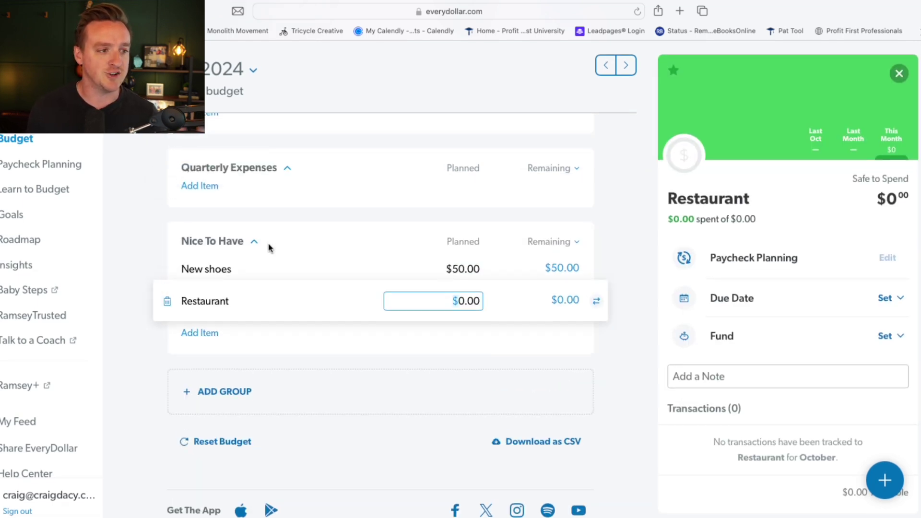
key("super+Tab")
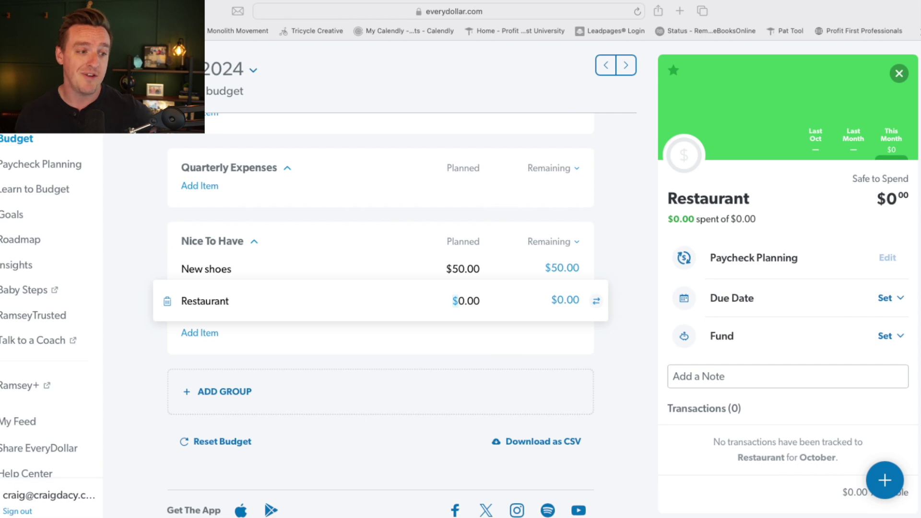
left_click(455, 300)
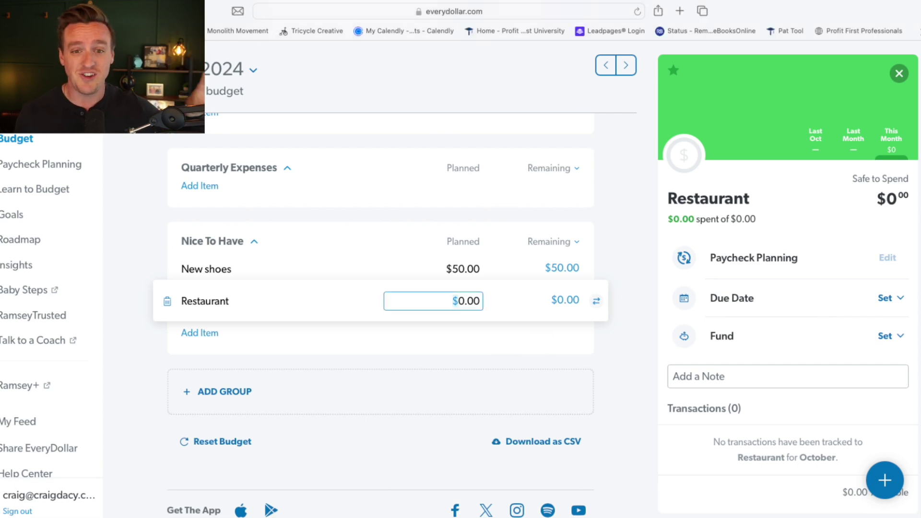
key("super+Tab")
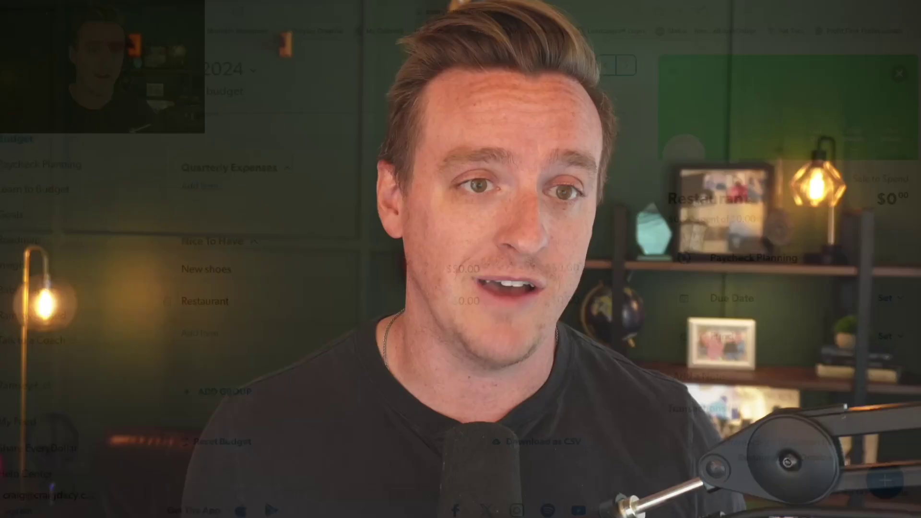